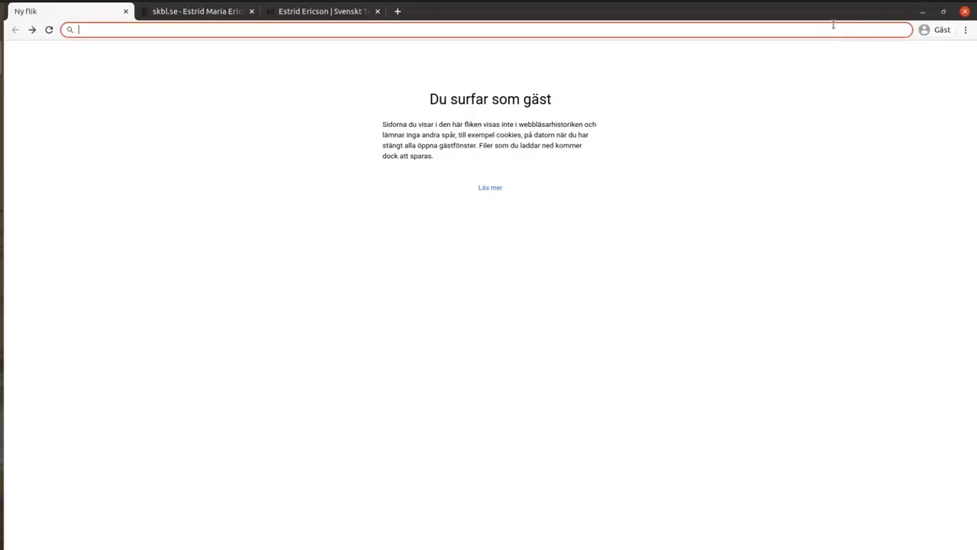
- Open en.wikipedia.org and log in to the prefilled account by entering its password
{"action": "type", "text": "en.wikip"}
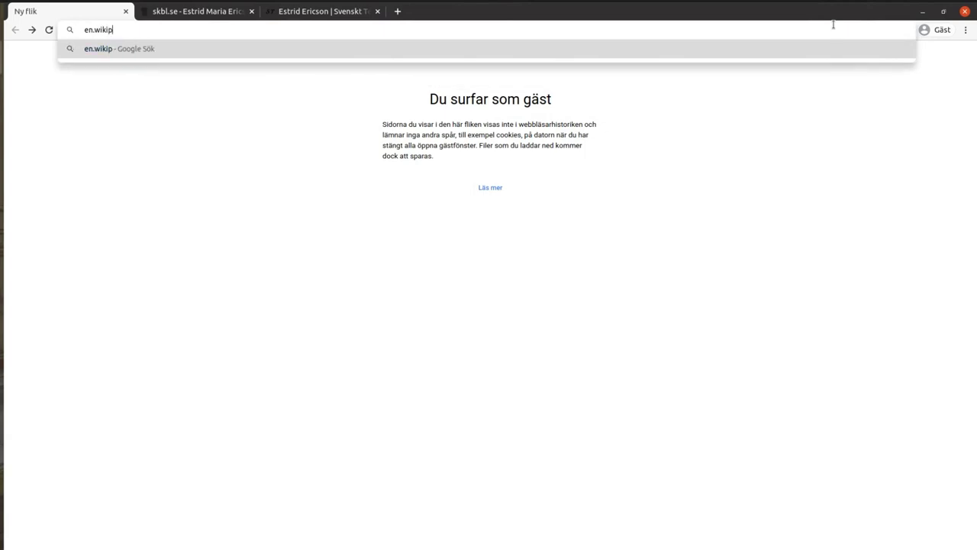
{"action": "type", "text": "edia.org"}
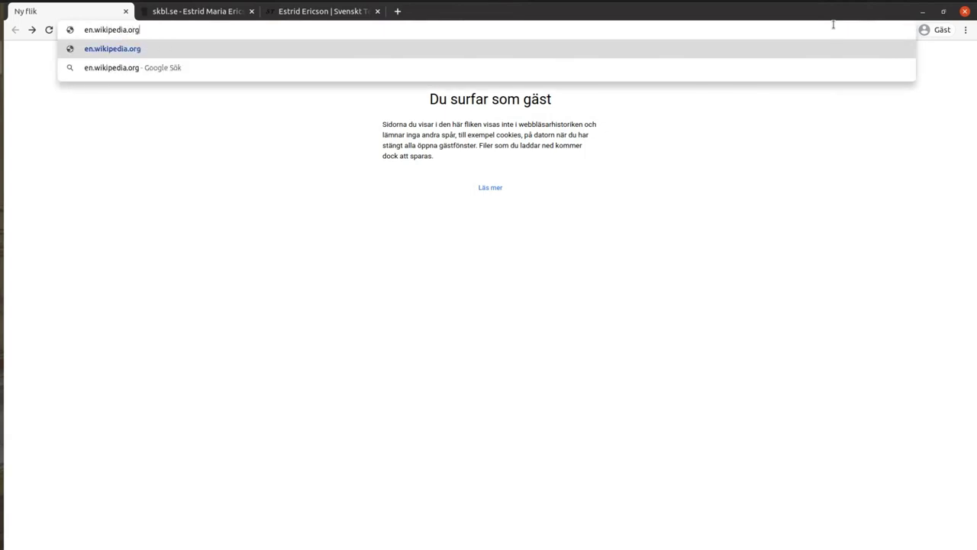
{"action": "key", "text": "Return"}
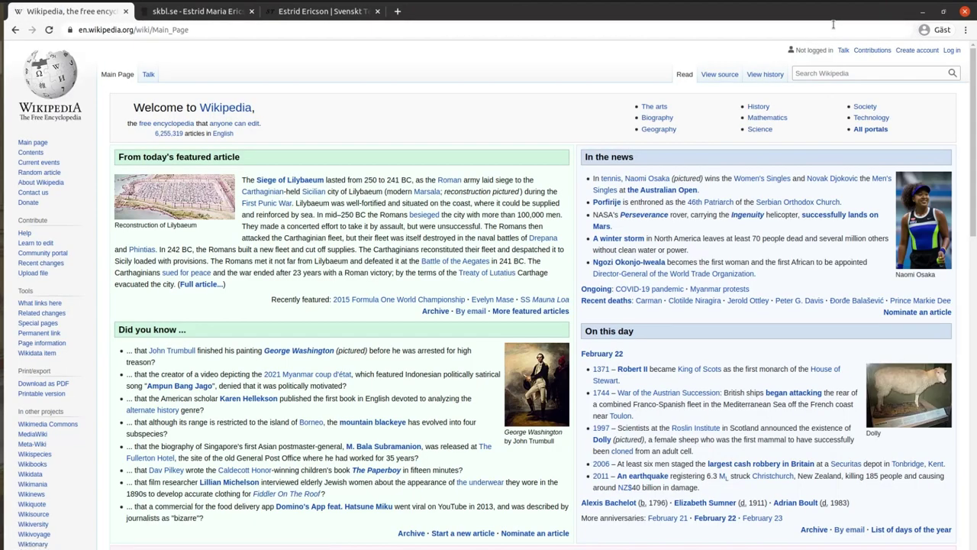
{"action": "left_click", "coordinate": [953, 51]}
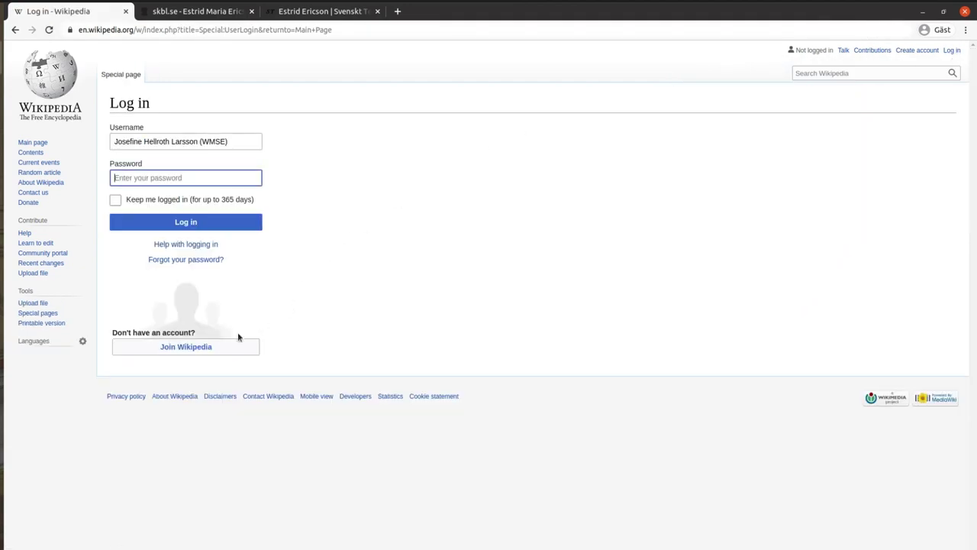
{"action": "type", "text": "•"}
{"action": "left_click", "coordinate": [182, 223]}
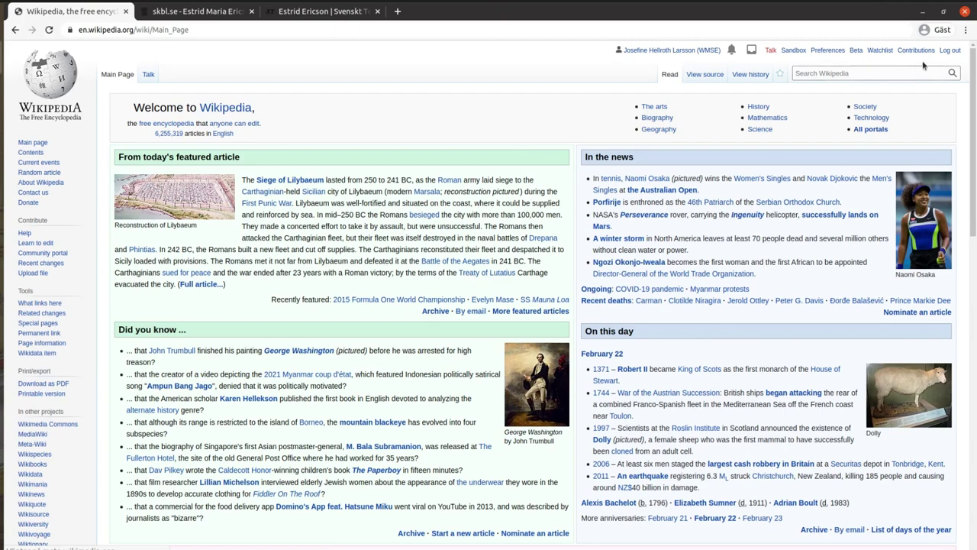
- In the editing preferences, set the editing mode to "Show me both editor tabs" and save
{"action": "left_click", "coordinate": [828, 51]}
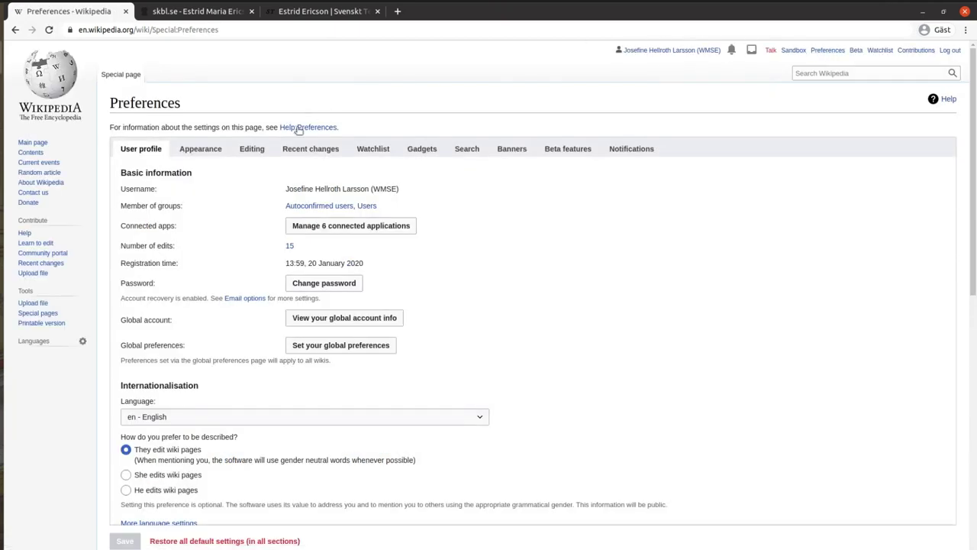
{"action": "left_click", "coordinate": [253, 149]}
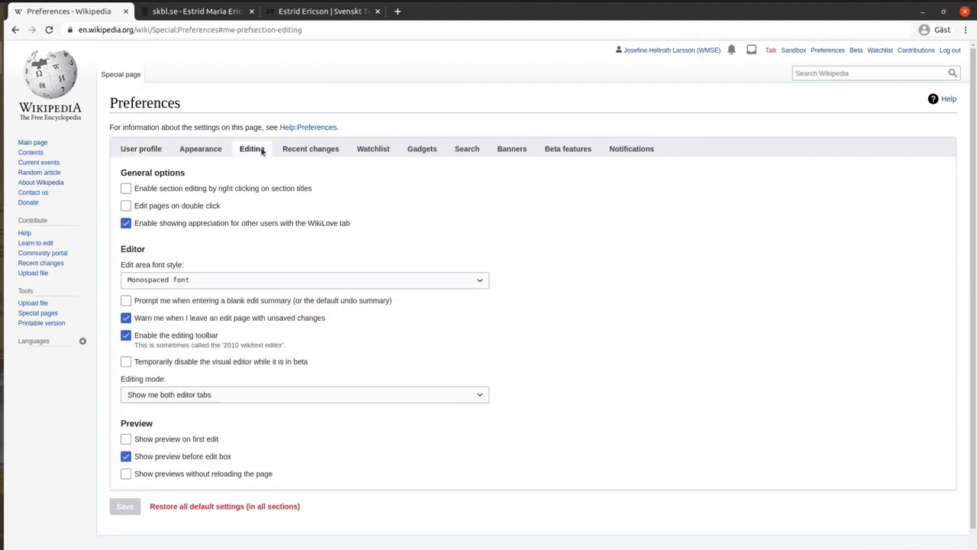
{"action": "left_click", "coordinate": [170, 396]}
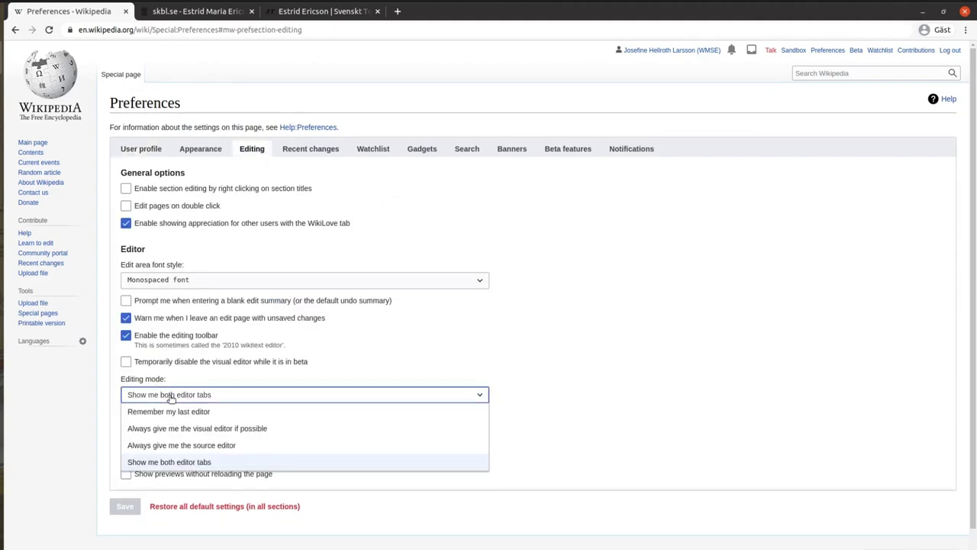
{"action": "left_click", "coordinate": [164, 464]}
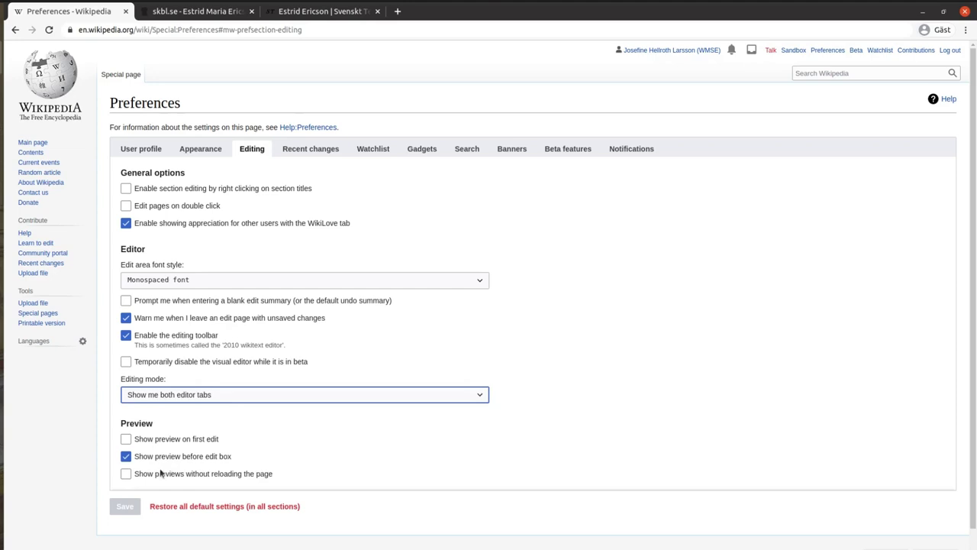
{"action": "left_click", "coordinate": [129, 509]}
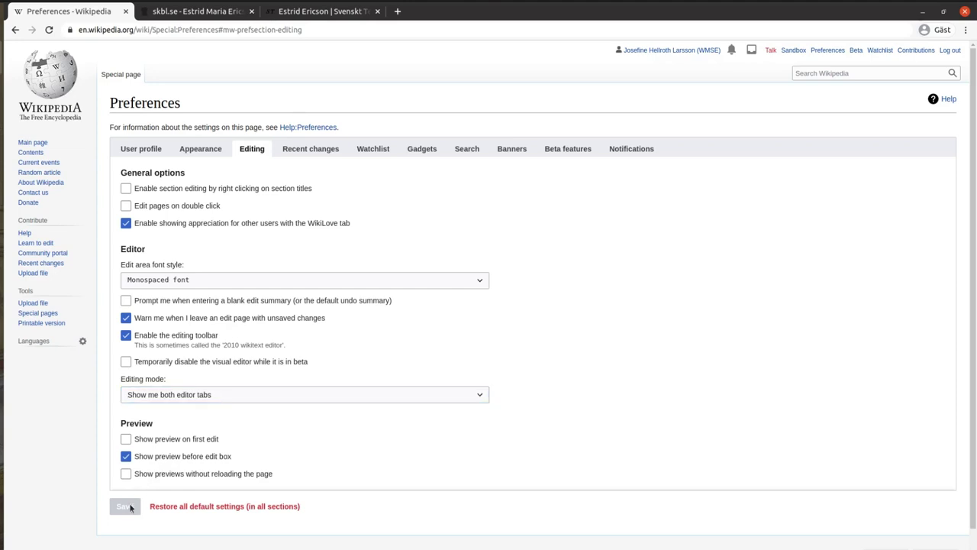
- Open the personal sandbox in the visual editor and delete the sandbox template and the "EDIT BELOW THIS LINE" comment
{"action": "left_click", "coordinate": [797, 51]}
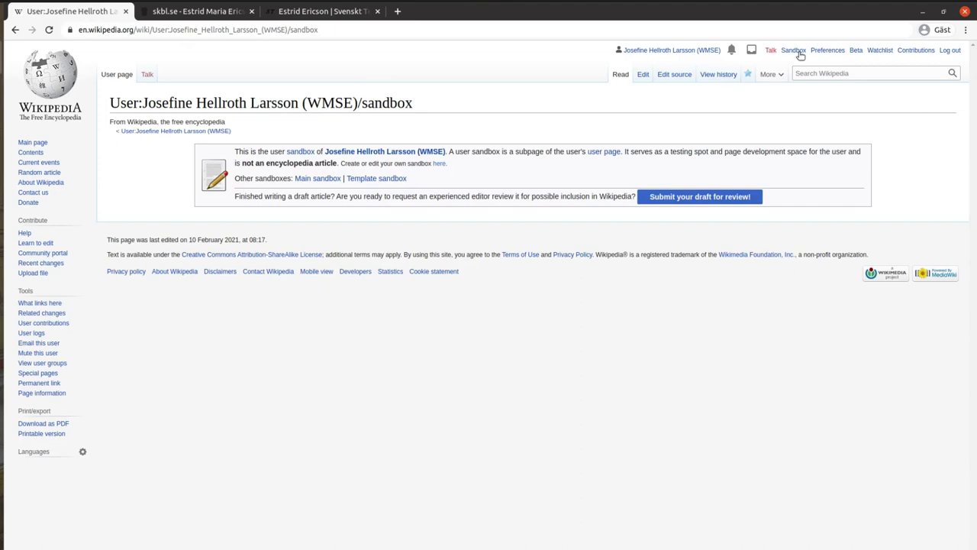
{"action": "left_click", "coordinate": [642, 76]}
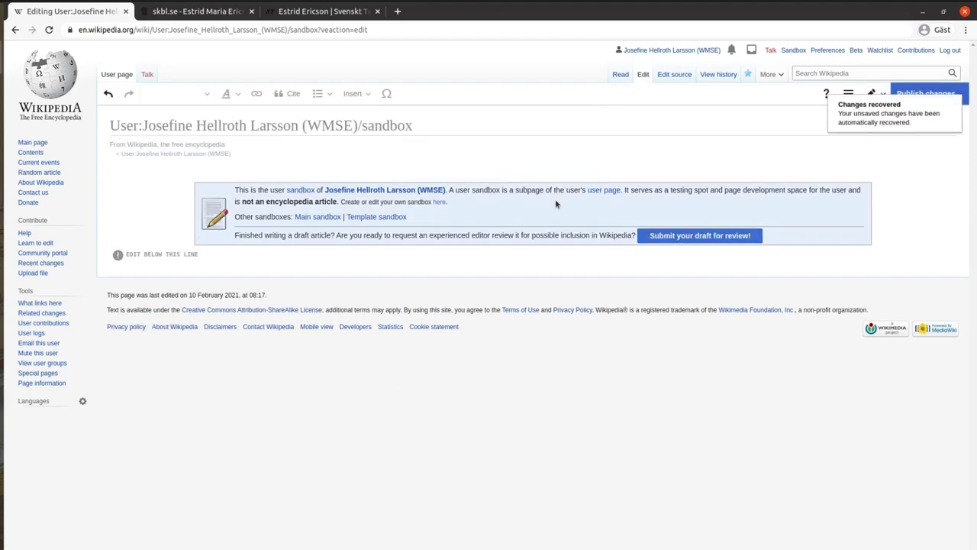
{"action": "left_click", "coordinate": [555, 202]}
{"action": "key", "text": "Delete"}
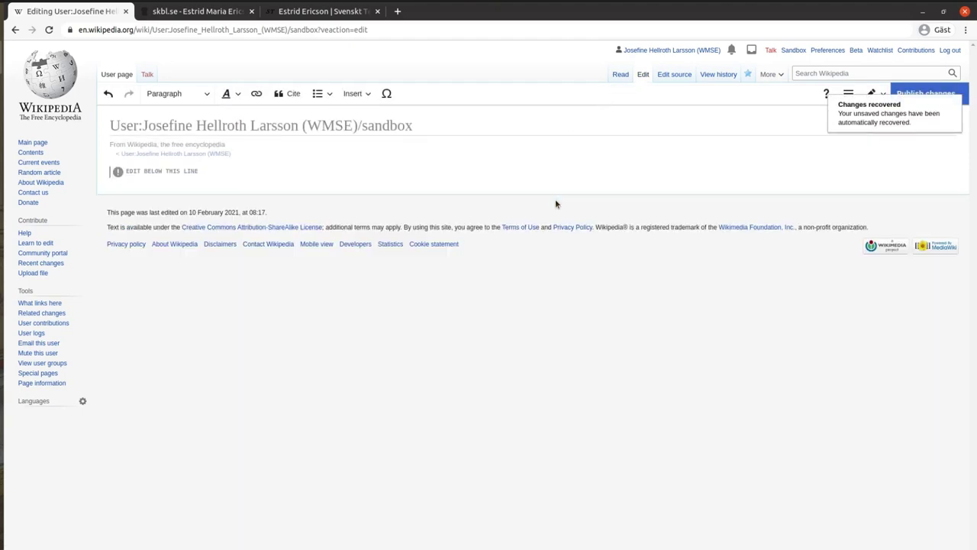
{"action": "left_click", "coordinate": [182, 175]}
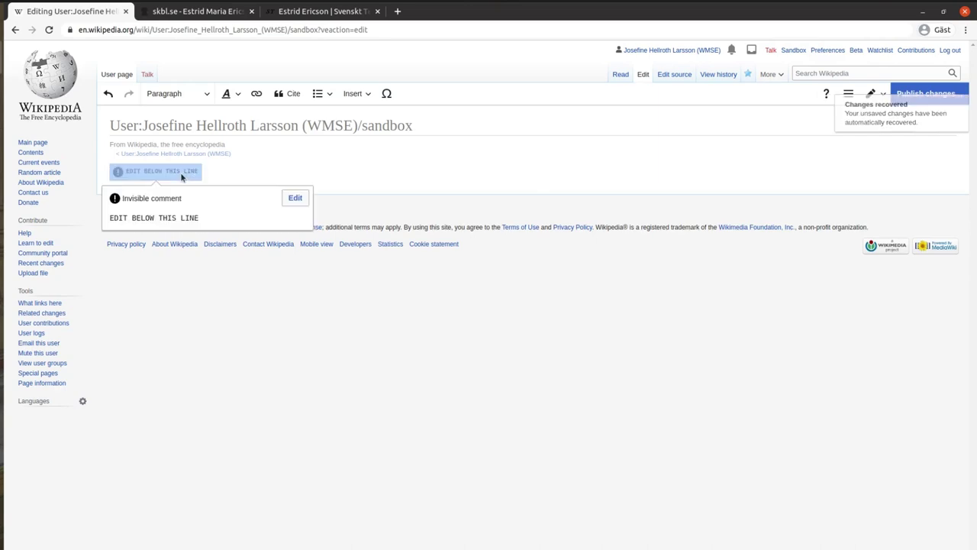
{"action": "key", "text": "Delete"}
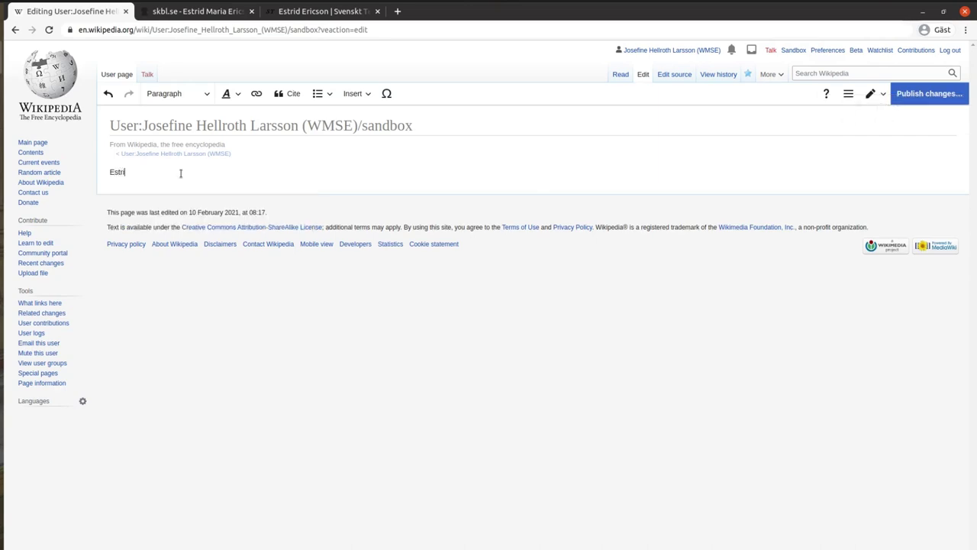
- Enter the title "Estrid Ericson" on the empty page and format it as a Heading
{"action": "type", "text": "Estrid Ericson"}
{"action": "triple_click", "coordinate": [144, 172]}
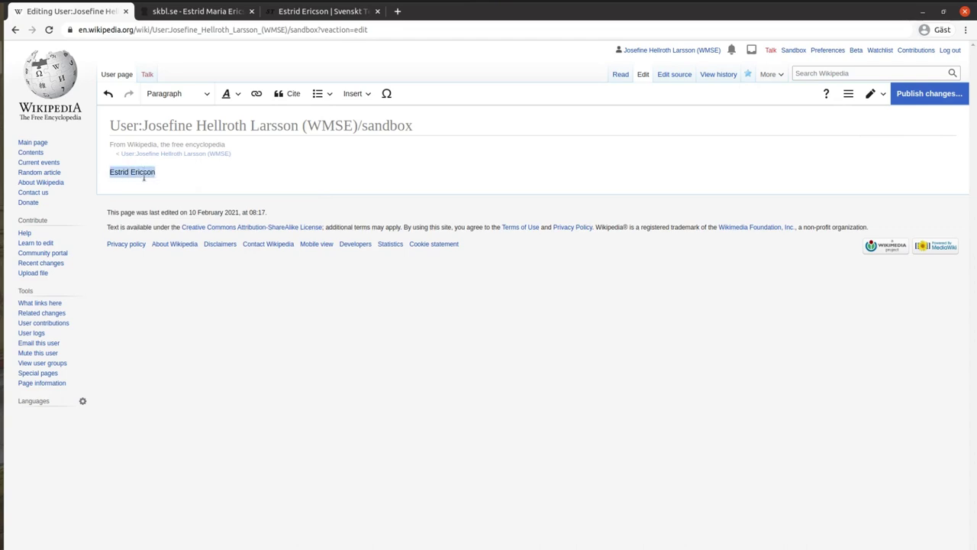
{"action": "left_click", "coordinate": [177, 95]}
{"action": "left_click", "coordinate": [175, 140]}
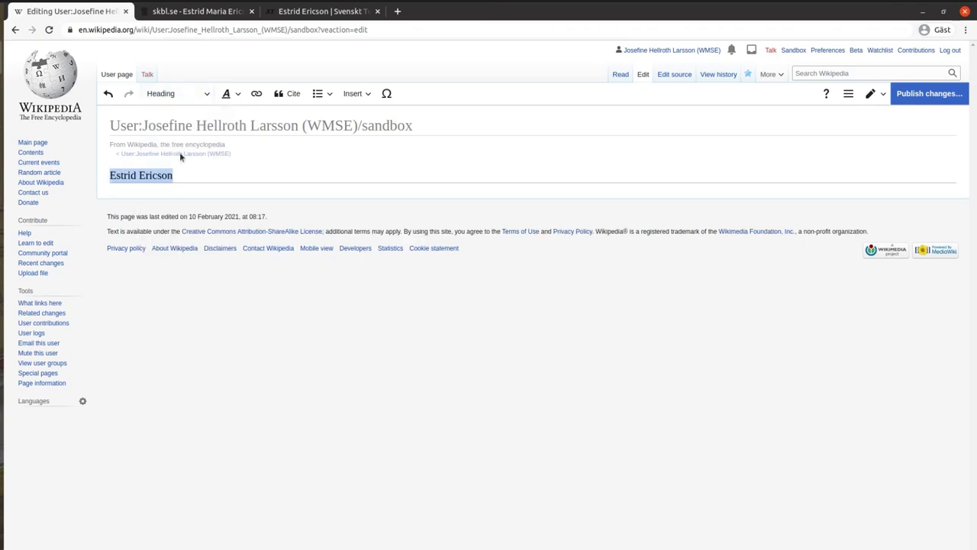
- Add the biography of Estrid Maria Ericson (1894-1981) below the heading, ending with the Further Reading and References lines
{"action": "left_click", "coordinate": [186, 174]}
{"action": "key", "text": "Return"}
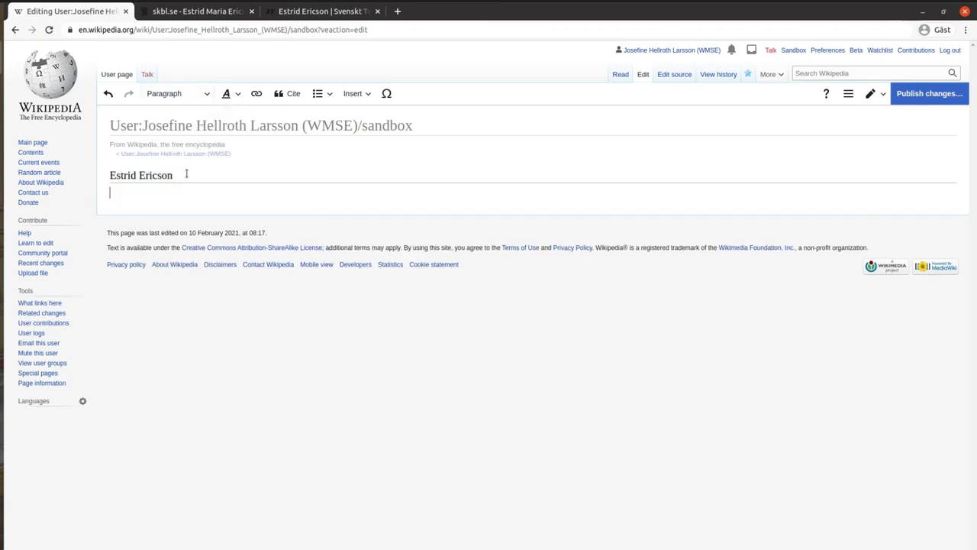
{"action": "type", "text": "Estrid Maria Ericson (1894-1981) was a Swedish designer, entrepreneur and founder of the interior decorating company Svenskt Tenn. Estrid was born in Öregrund but grew up in Hjo by Lake Vättern in Sweden. Her parents ran a hotel, and when they passed away, Estrid and three of her sisters took over the company. When Ester had graduated by the age of 19, she moved to Stockholm to attend the art school today known as Konstfack. She specialized in pattern making. After working a semester as an arts teacher back in Hjo, Estrid was offered a position at Svenska Slöjdföreningen, an arts and crafts company in Stockholm. She started working at the home and furniture department. From there, Estrid started working as a consultant in home furnishing for her former teacher Elsa Gullberg. There, she got to know the pewter artist Nils Fougstedt, which was to become her partner in founding Svenskt Tenn in 1924. She got the money to start the company from a small heritage from her father. Ten years later, Estrid employed the Austrian functionalist designer Josef Frank to Svenskt Tenn. This companionship is described as \"perhaps one of the most important collaborations in the history of design\". Further Reading Estrid Ericson at Svenskt Tenn References"}
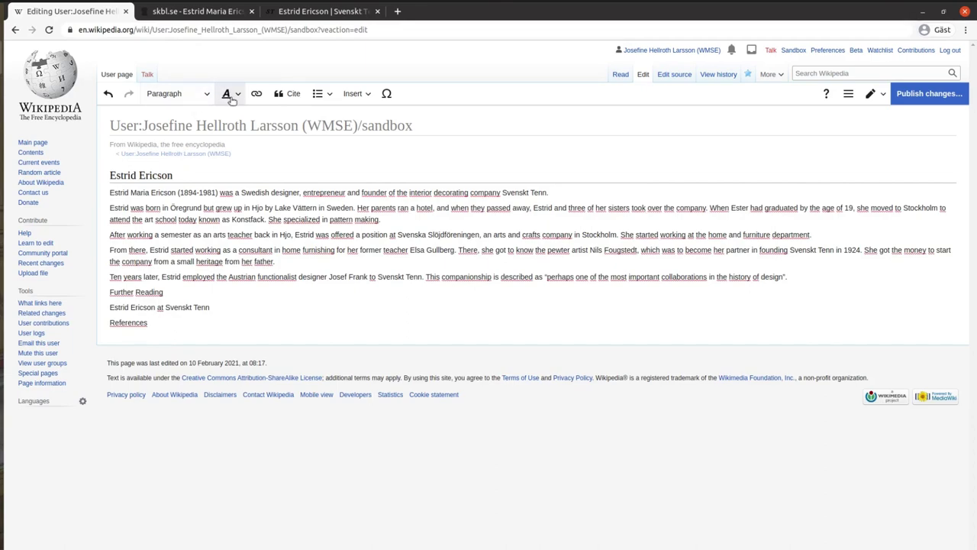
- Format the "Further Reading" and "References" lines as Headings
{"action": "triple_click", "coordinate": [129, 295]}
{"action": "left_click", "coordinate": [188, 93]}
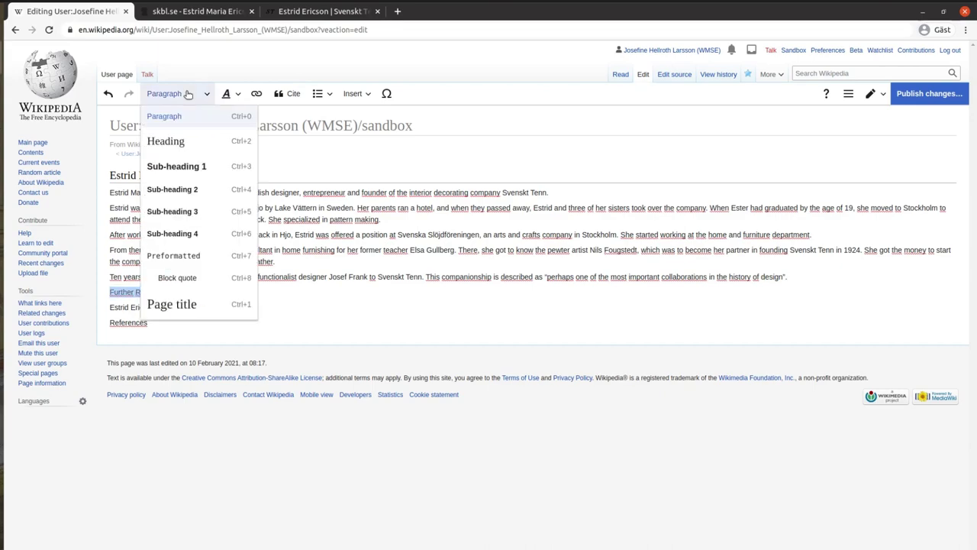
{"action": "left_click", "coordinate": [176, 141]}
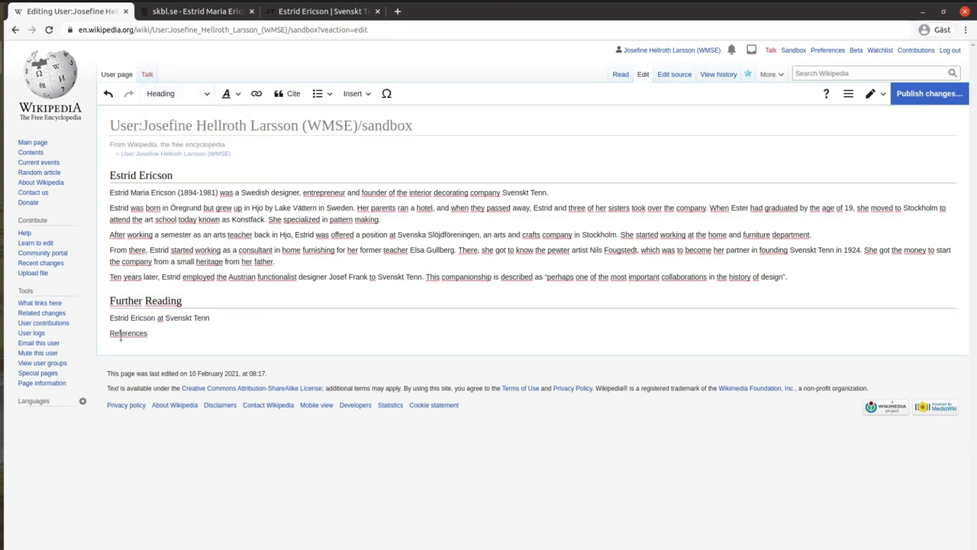
{"action": "double_click", "coordinate": [121, 334]}
{"action": "left_click", "coordinate": [188, 93]}
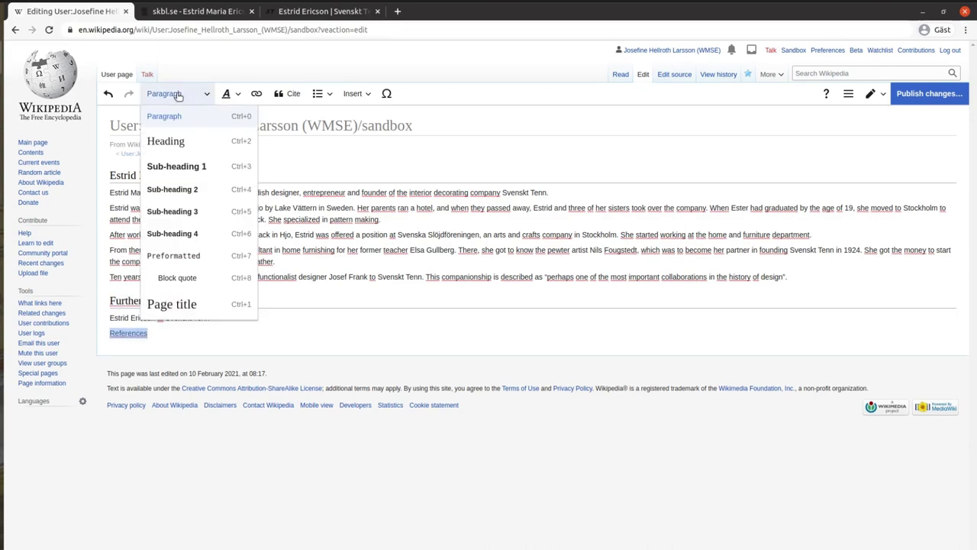
{"action": "left_click", "coordinate": [175, 140]}
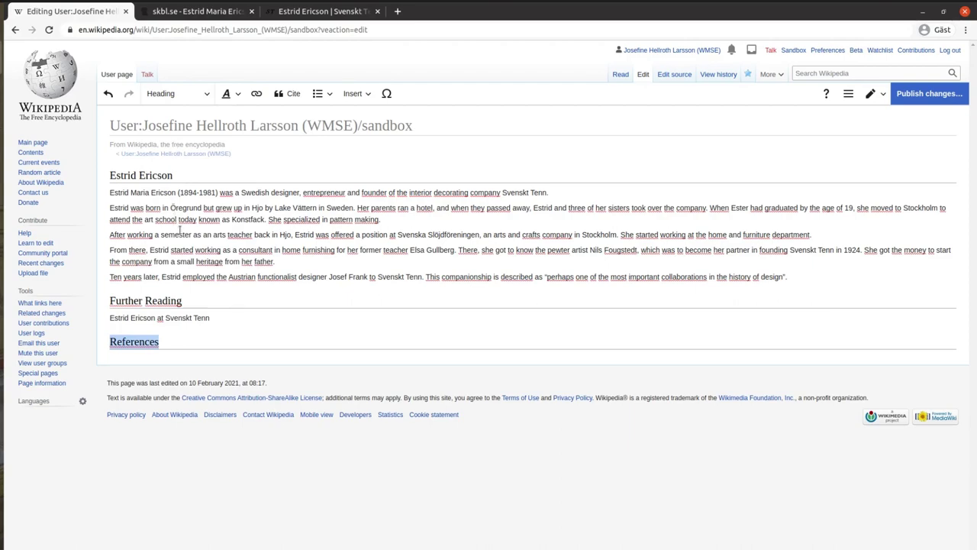
{"action": "left_click", "coordinate": [391, 221]}
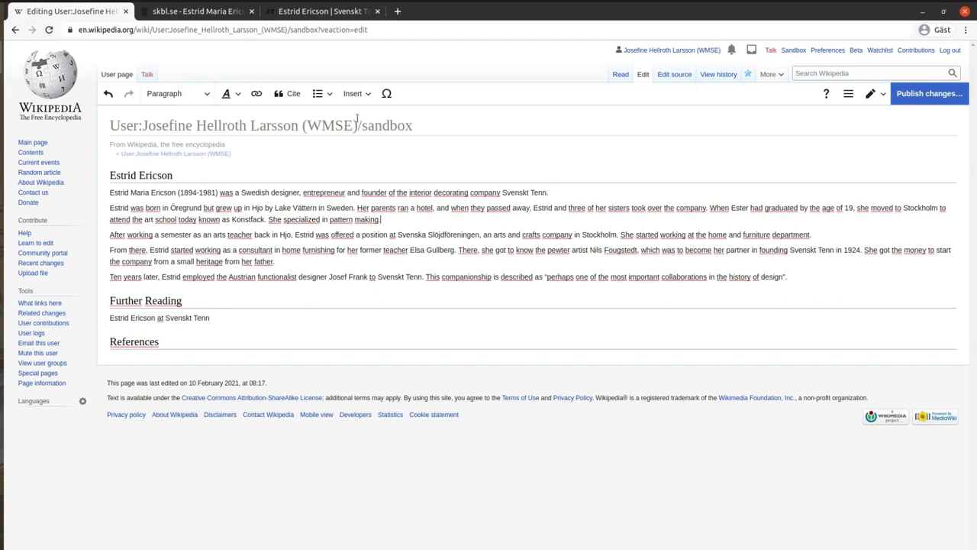
{"action": "left_click", "coordinate": [295, 98]}
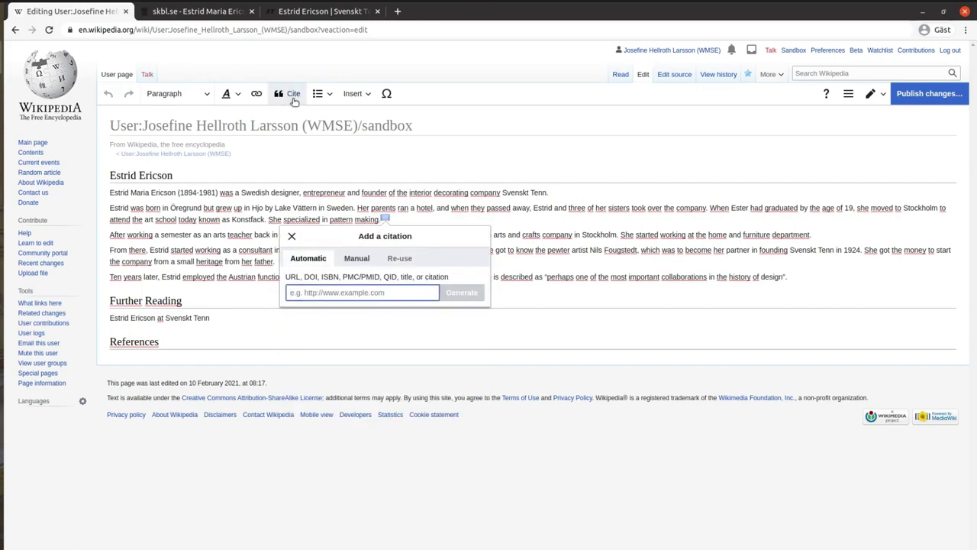
{"action": "left_click", "coordinate": [209, 12]}
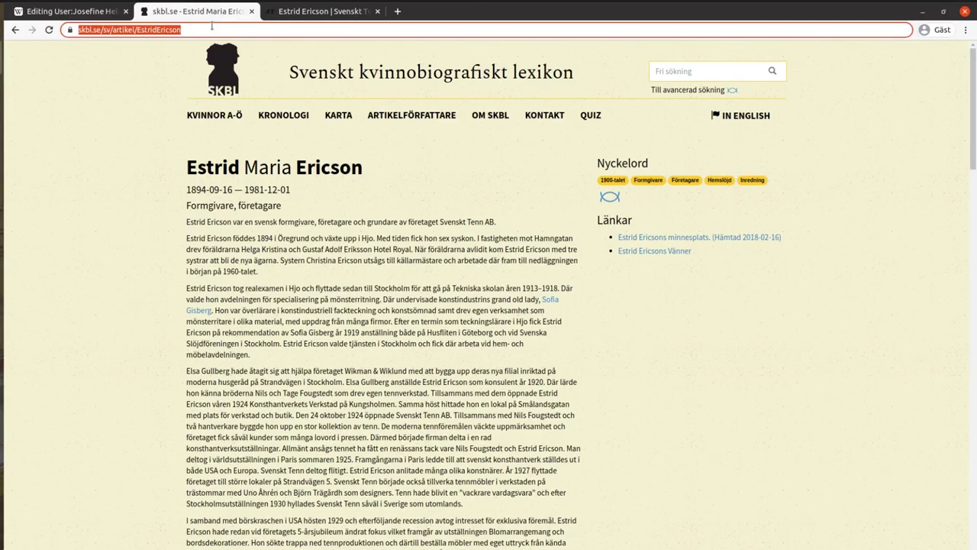
{"action": "key", "text": "ctrl+c"}
{"action": "left_click", "coordinate": [92, 12]}
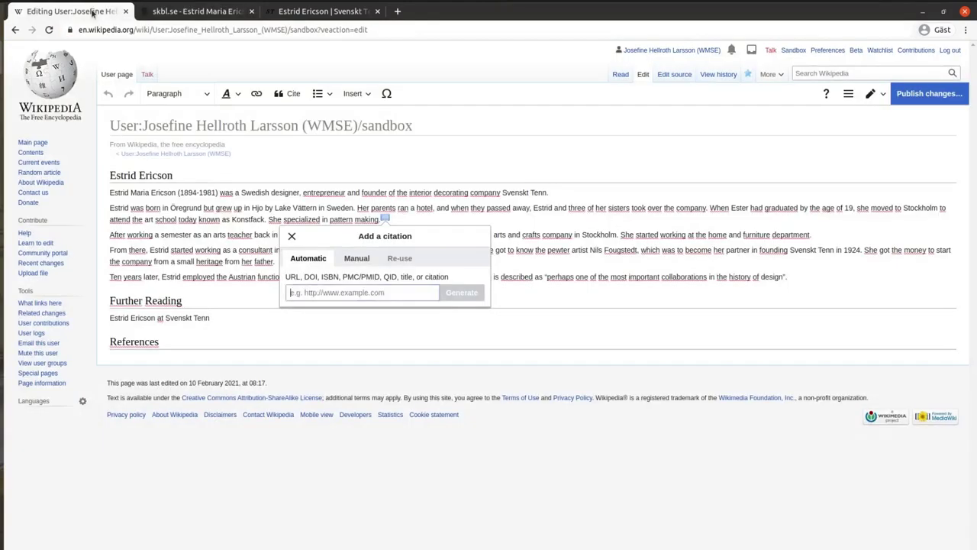
{"action": "key", "text": "ctrl+v"}
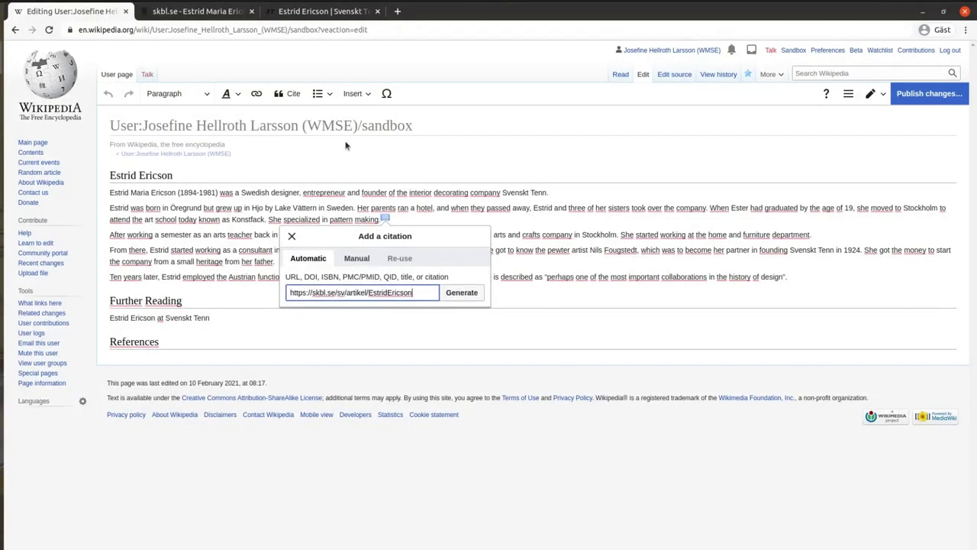
{"action": "left_click", "coordinate": [463, 293]}
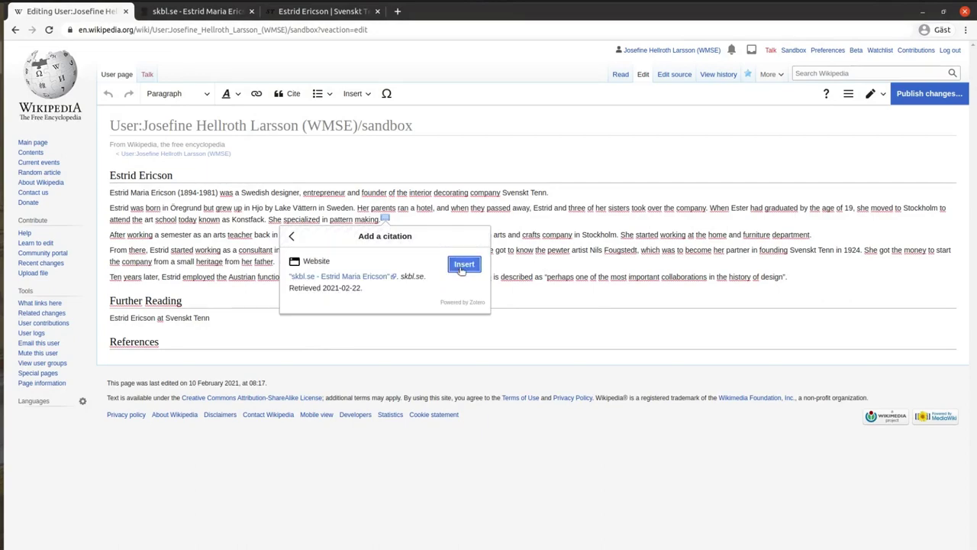
{"action": "left_click", "coordinate": [463, 265]}
- Re-use the existing skbl.se citation after the sentence ending "from a small heritage from her father."
{"action": "left_click", "coordinate": [503, 262]}
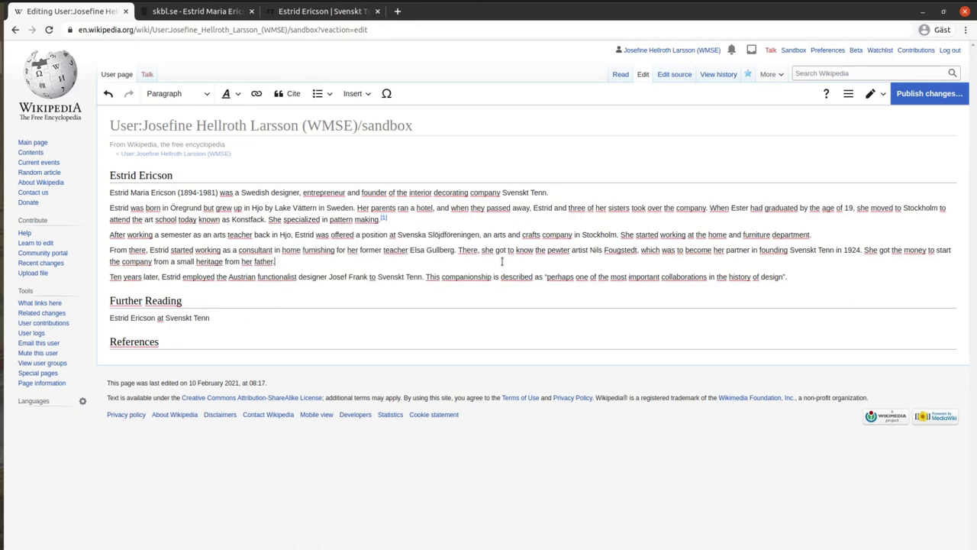
{"action": "left_click", "coordinate": [290, 94]}
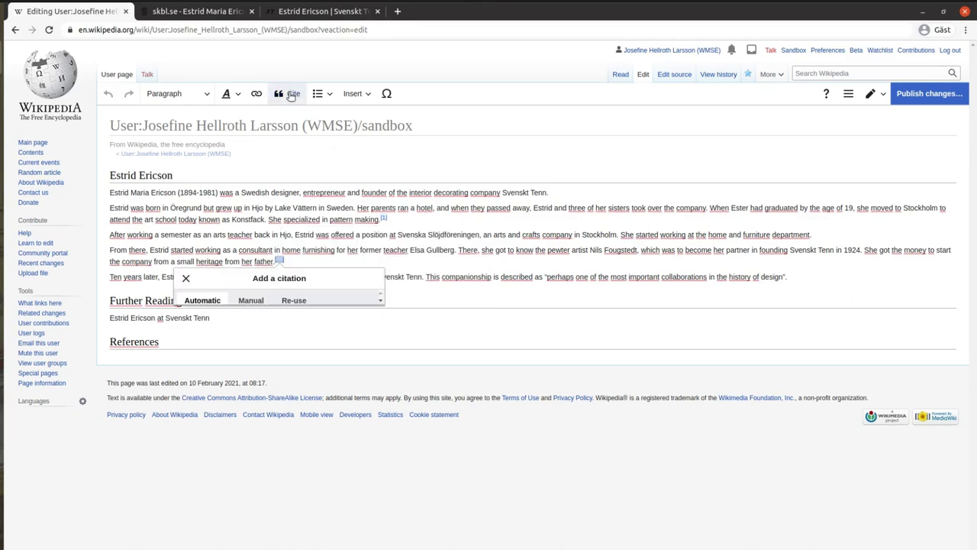
{"action": "left_click", "coordinate": [252, 300]}
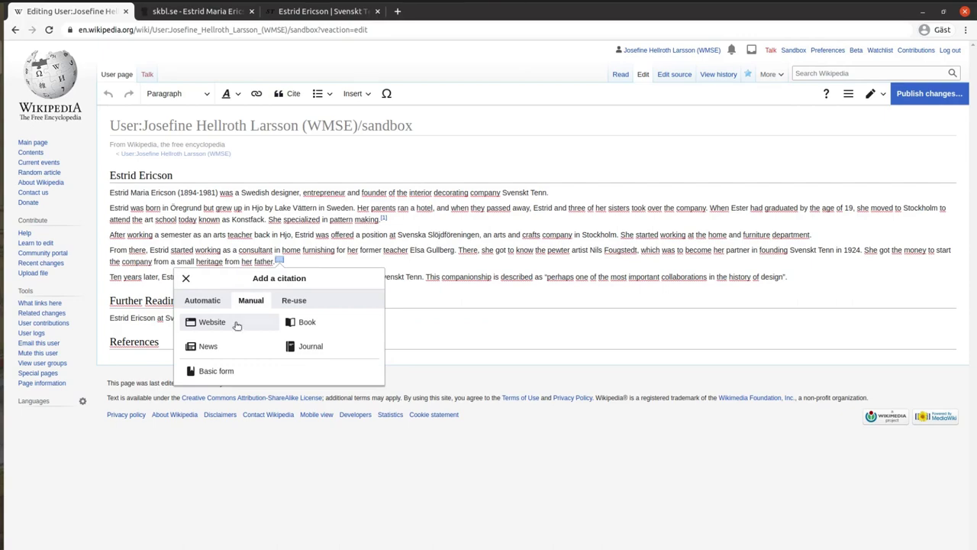
{"action": "left_click", "coordinate": [295, 300]}
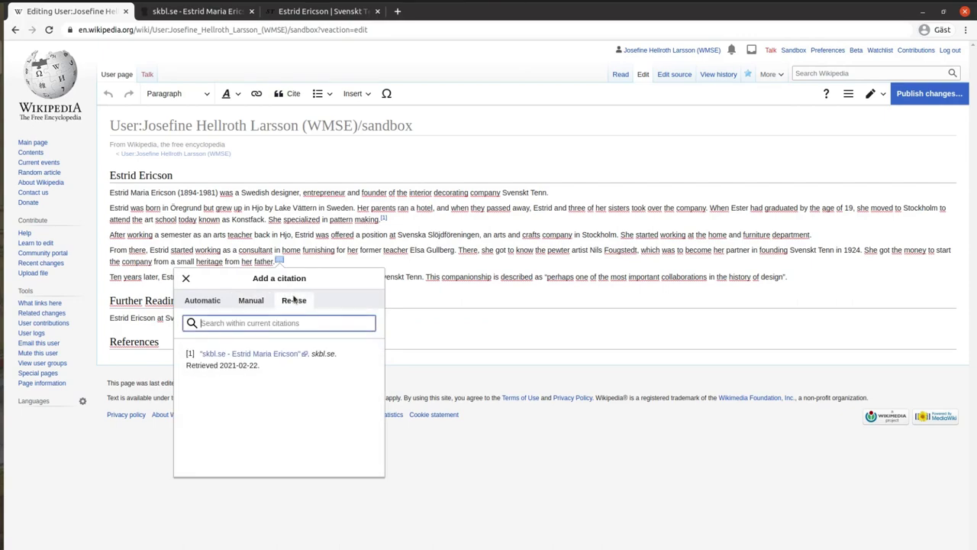
{"action": "left_click", "coordinate": [298, 361]}
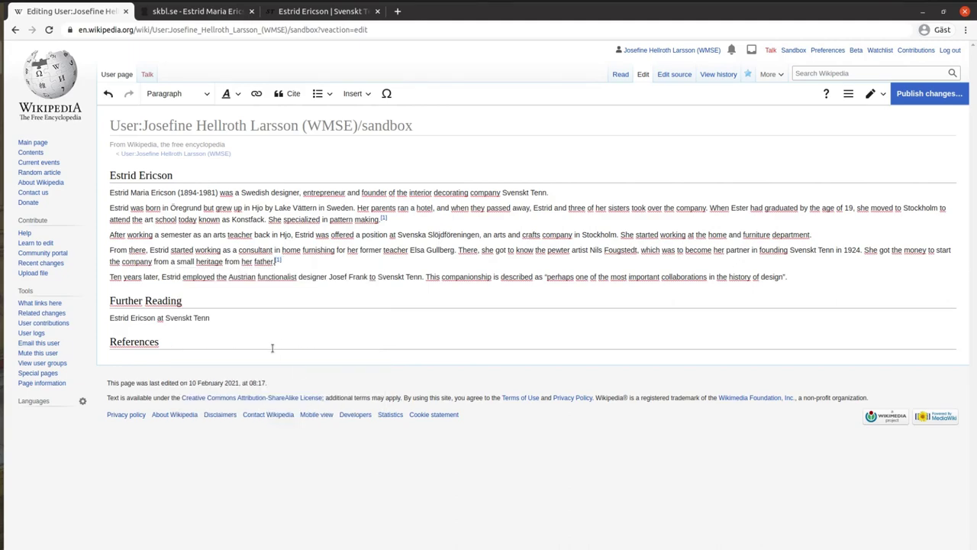
- Insert a references list on a new line below the "References" heading
{"action": "left_click", "coordinate": [267, 344]}
{"action": "key", "text": "Return"}
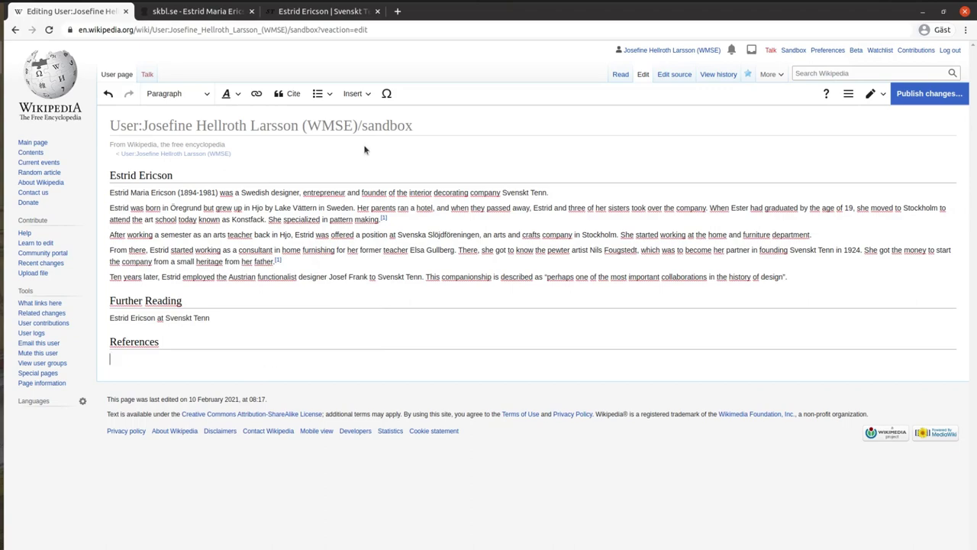
{"action": "left_click", "coordinate": [363, 93]}
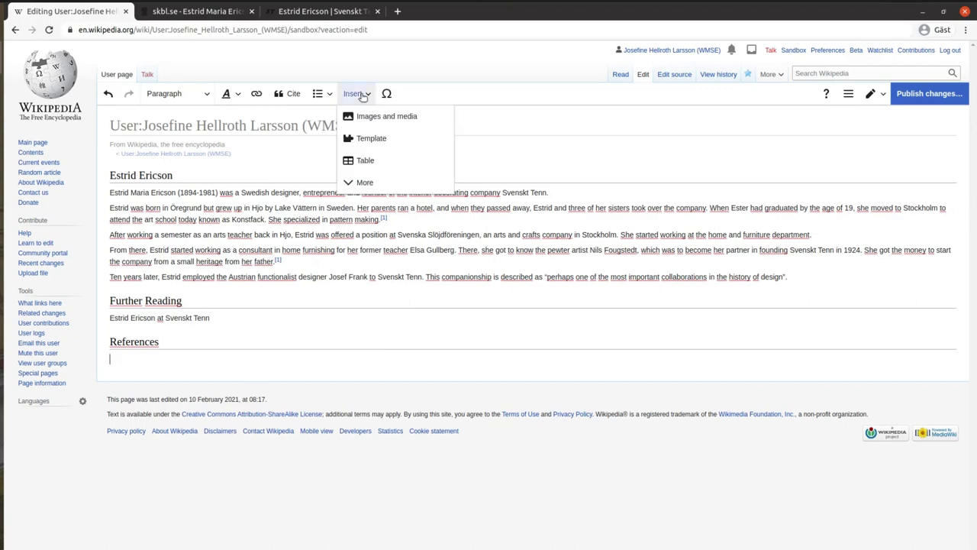
{"action": "left_click", "coordinate": [361, 182]}
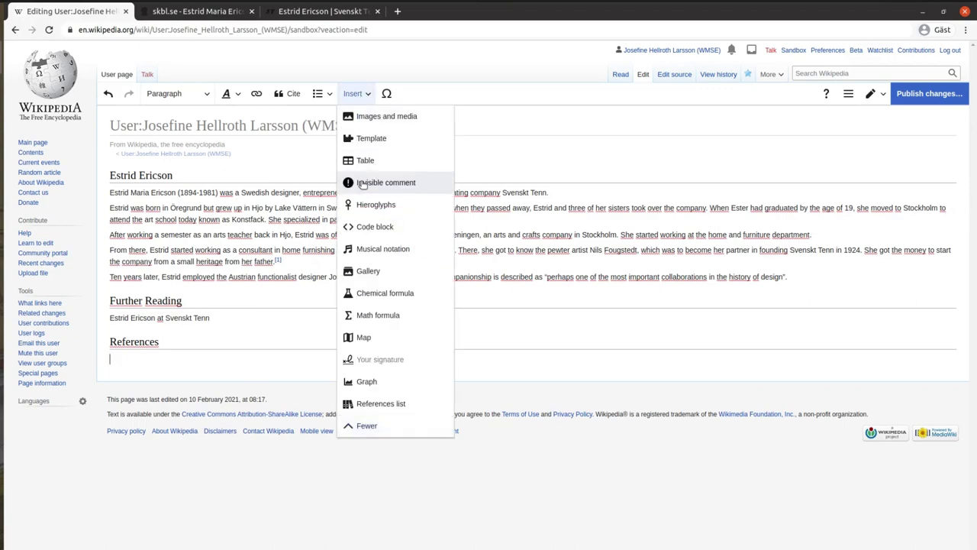
{"action": "left_click", "coordinate": [371, 403]}
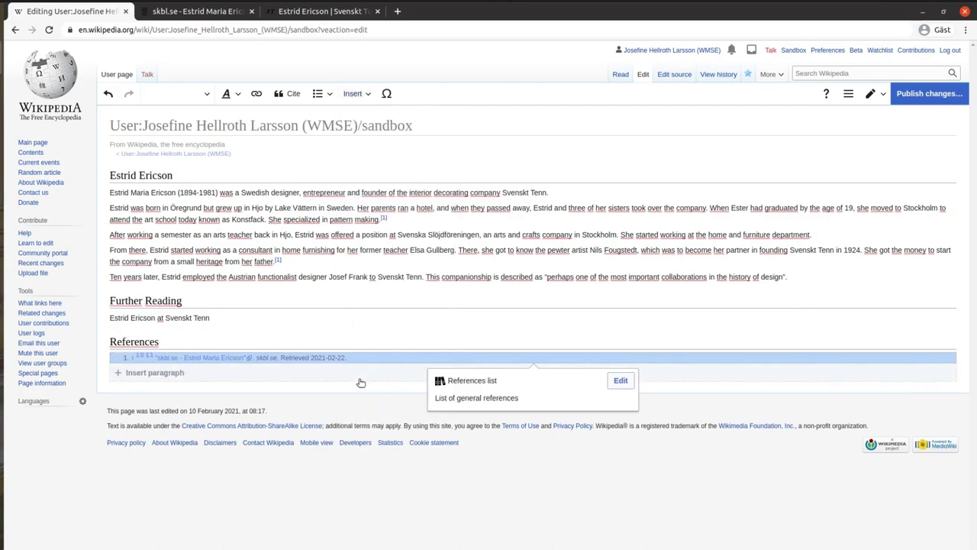
{"action": "left_click", "coordinate": [361, 382]}
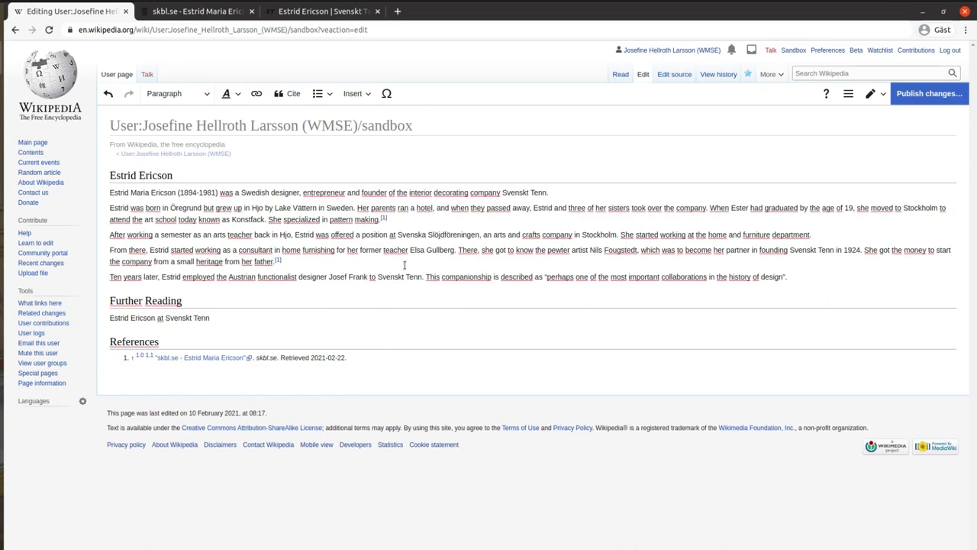
- Link the word "Sweden" in the paragraph about her birth and upbringing to the Wikipedia article Sweden
{"action": "double_click", "coordinate": [342, 209]}
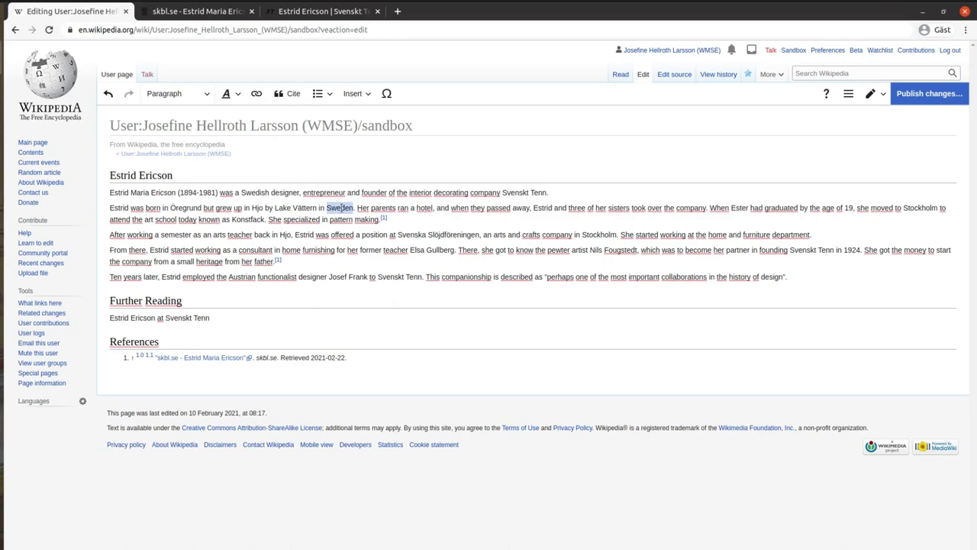
{"action": "left_click", "coordinate": [256, 94]}
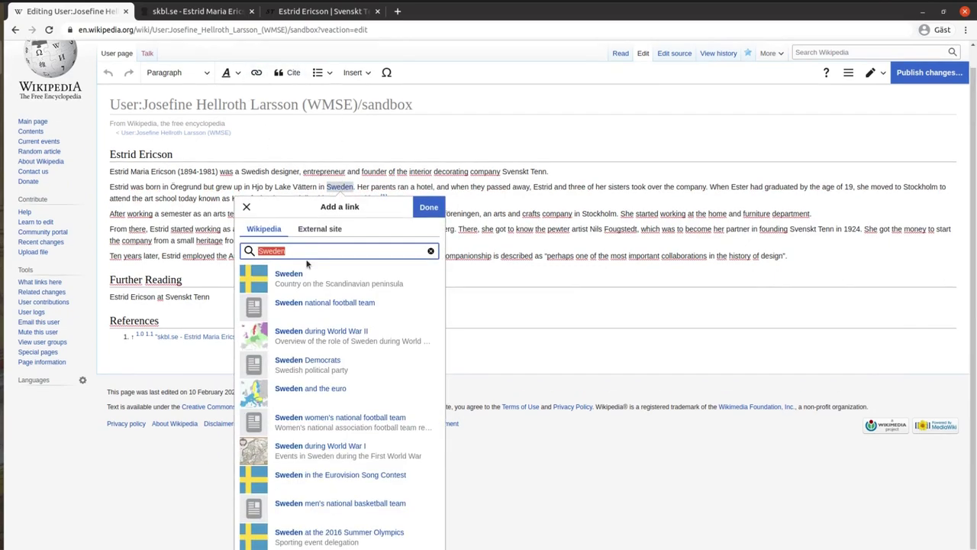
{"action": "left_click", "coordinate": [325, 278]}
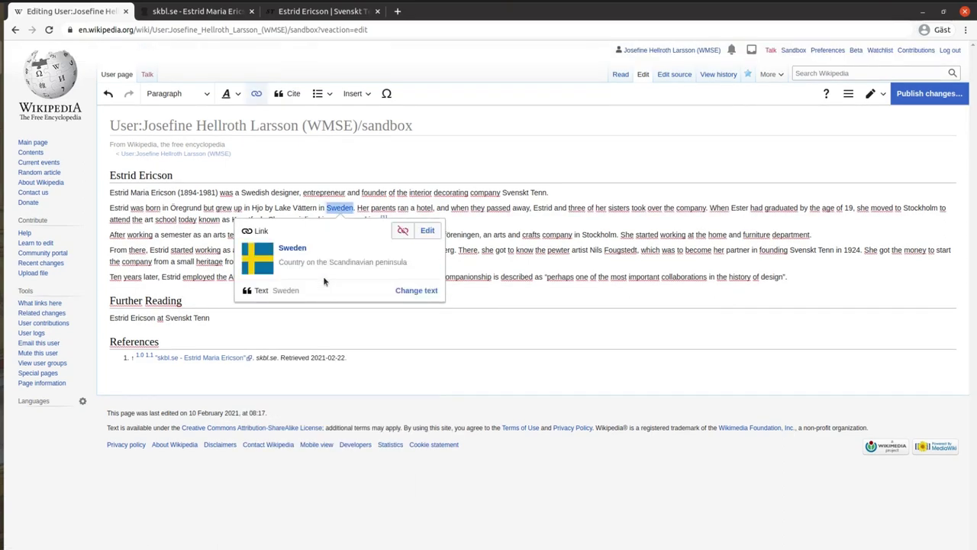
{"action": "left_click", "coordinate": [495, 263]}
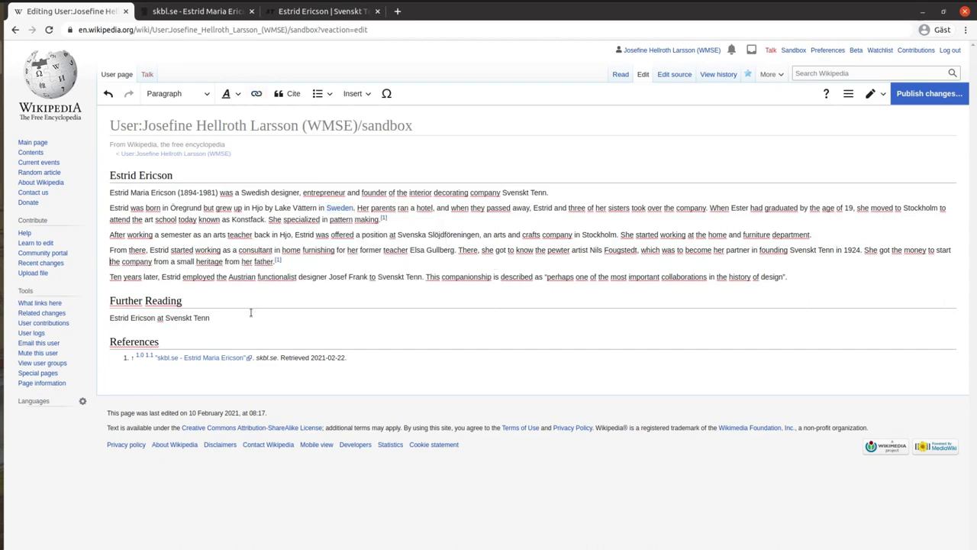
{"action": "left_click_drag", "start_coordinate": [209, 317], "coordinate": [105, 320]}
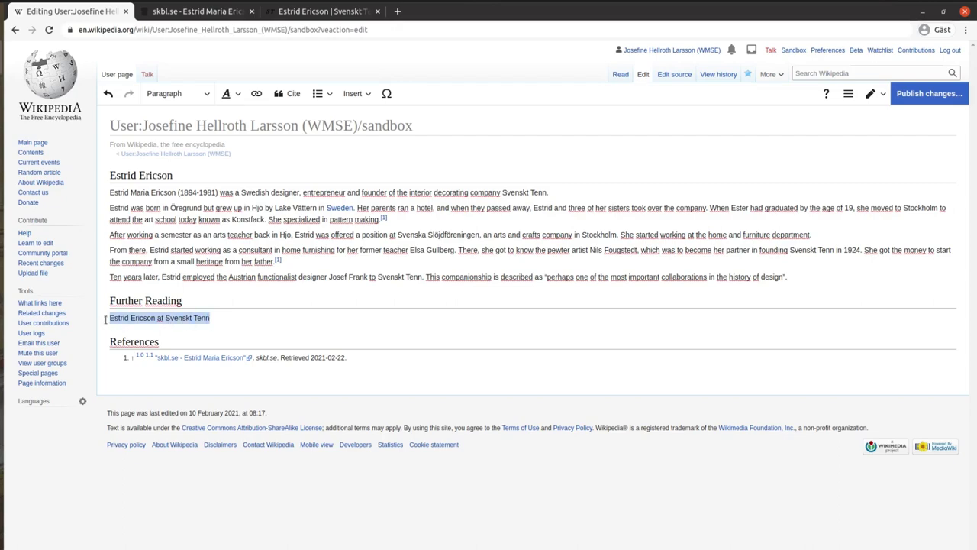
{"action": "left_click", "coordinate": [321, 11]}
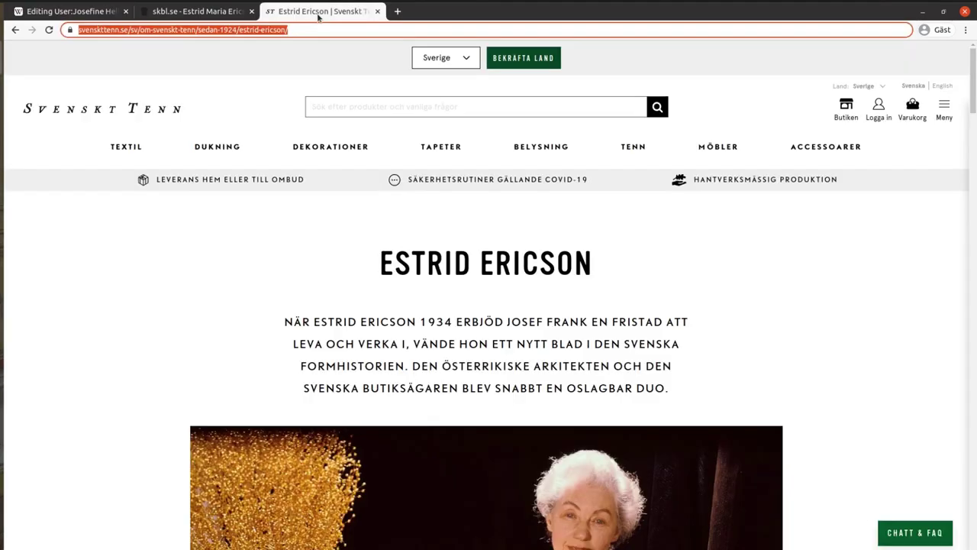
{"action": "left_click", "coordinate": [85, 12]}
{"action": "left_click", "coordinate": [256, 93]}
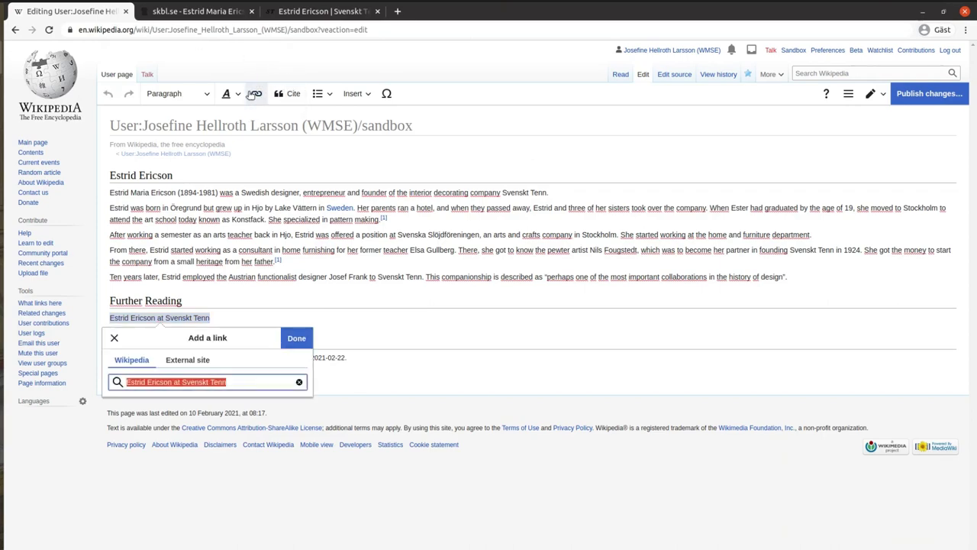
{"action": "left_click", "coordinate": [201, 359]}
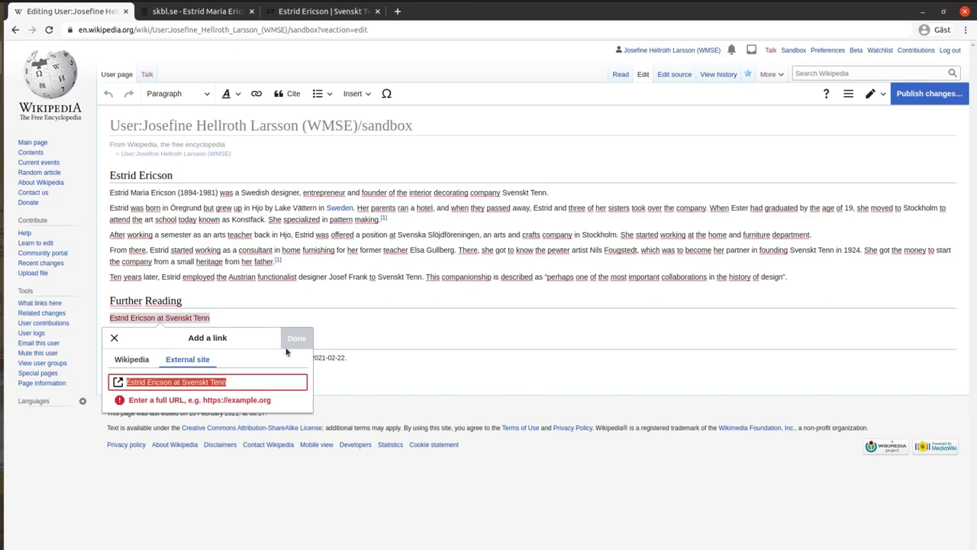
{"action": "type", "text": "https://svenskttenn.se/sv/om-svenskt-tenn/sedan-1924/estrid-ericson/"}
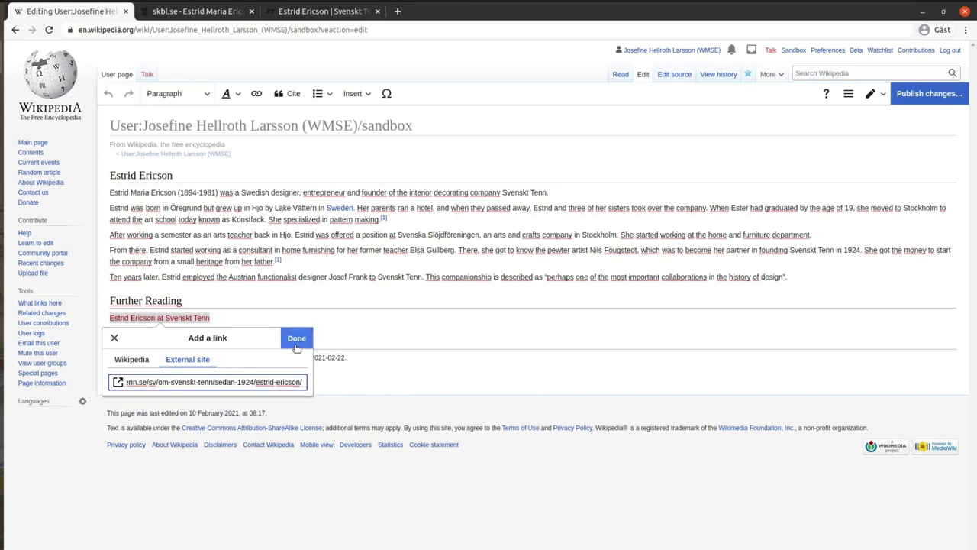
{"action": "left_click", "coordinate": [296, 341]}
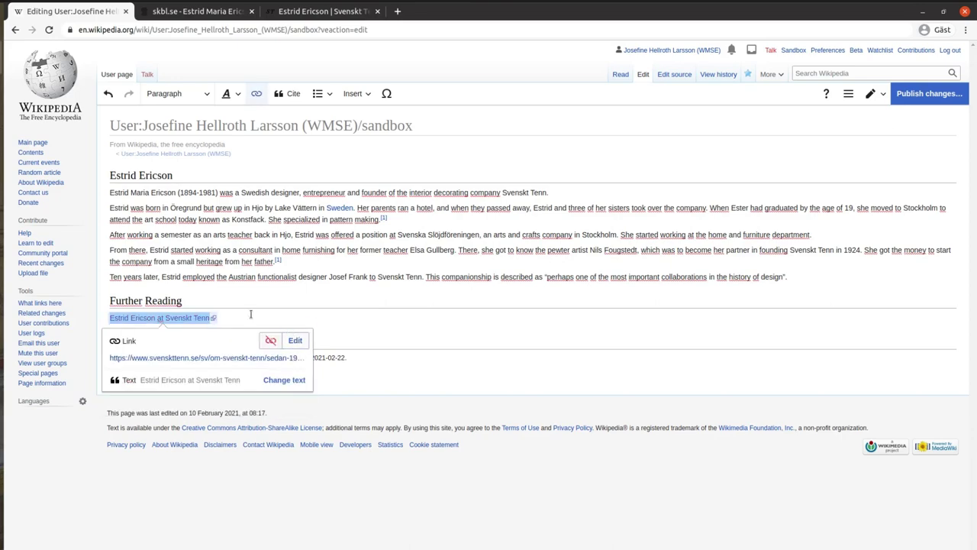
{"action": "left_click", "coordinate": [281, 313]}
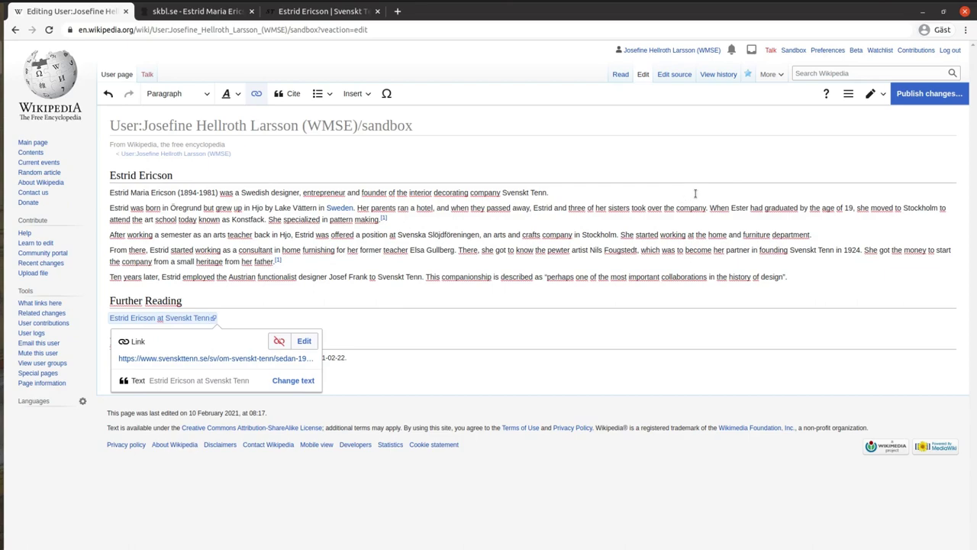
{"action": "left_click", "coordinate": [731, 180]}
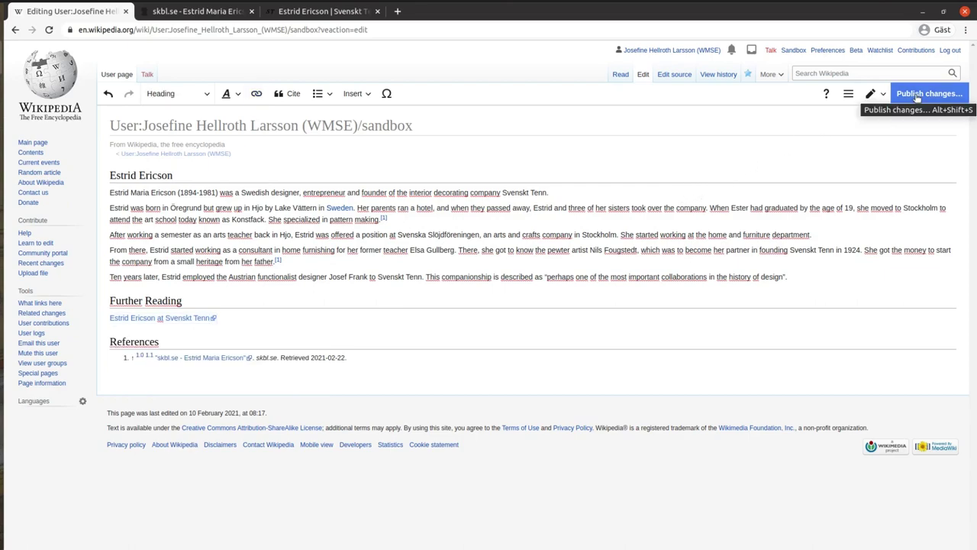
- Publish the sandbox changes with the edit summary "Created article in sandbox"
{"action": "left_click", "coordinate": [917, 95]}
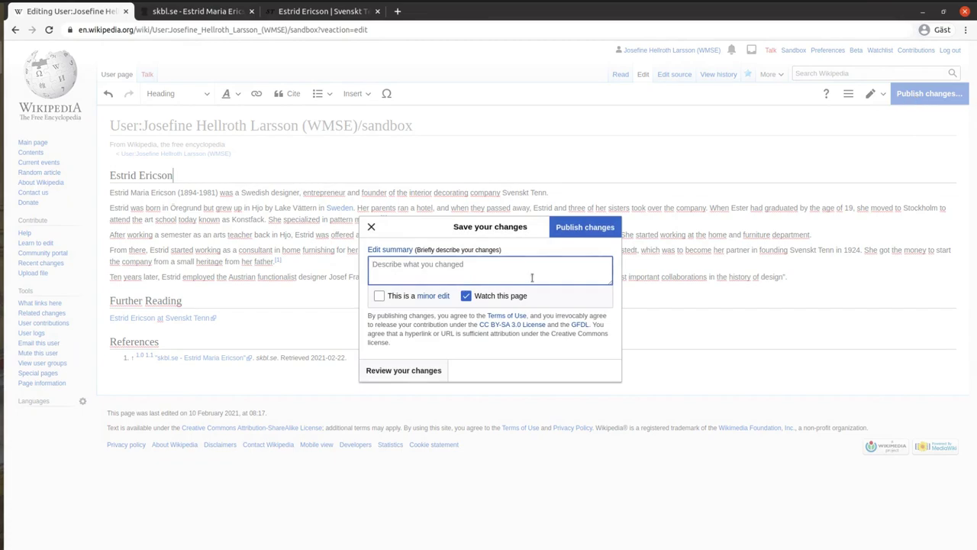
{"action": "type", "text": "Creat"}
{"action": "key", "text": "Down"}
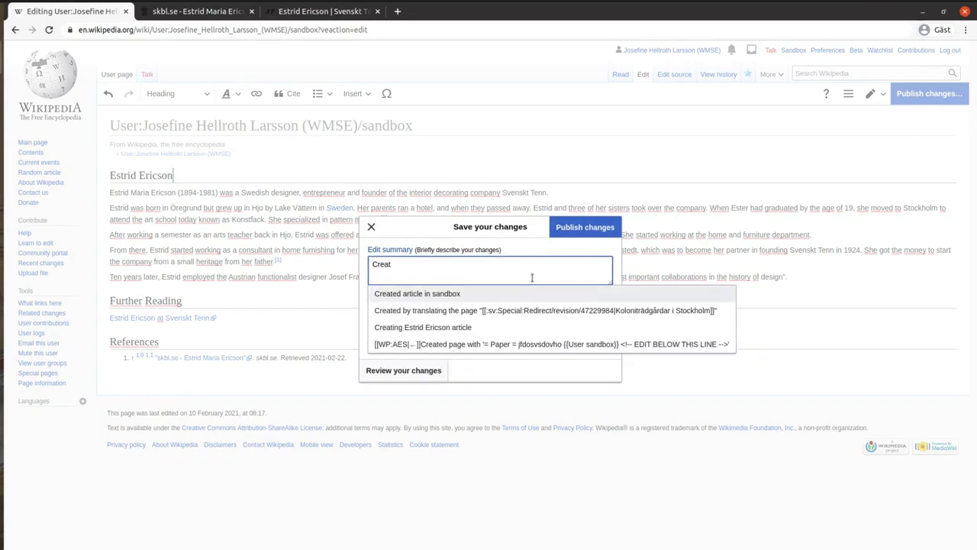
{"action": "type", "text": "t"}
{"action": "key", "text": "Return"}
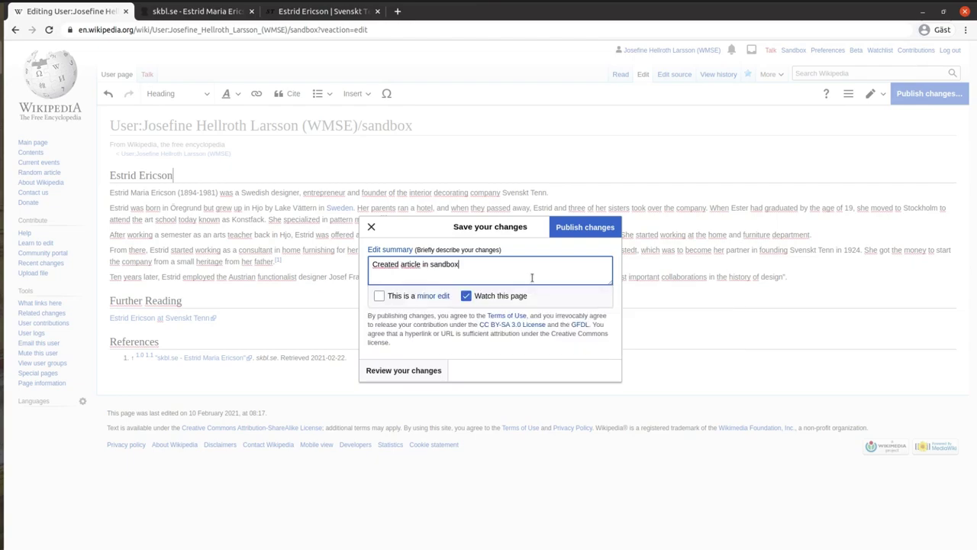
{"action": "left_click", "coordinate": [560, 229]}
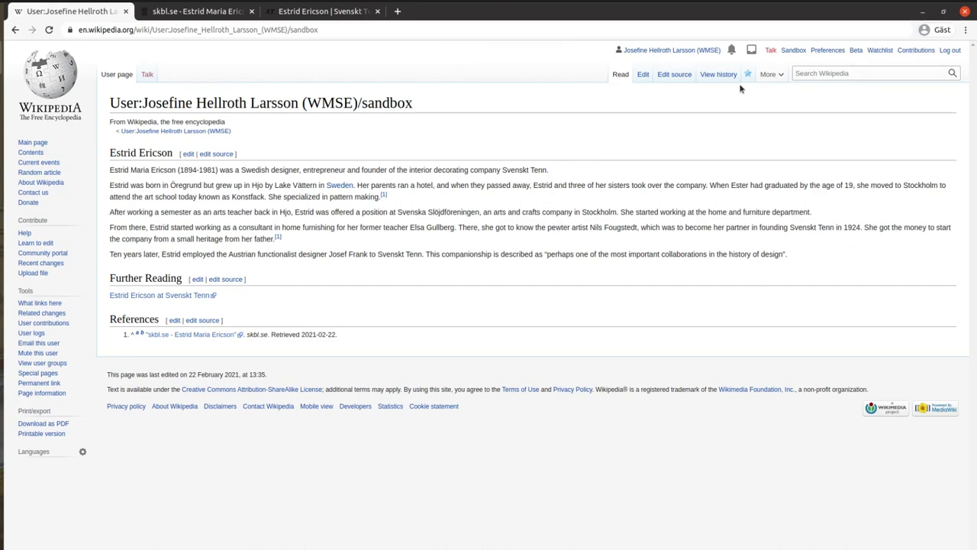
- Start moving the sandbox page, setting the new title to "Estrid Ericson" in the (Article) namespace
{"action": "mouse_move", "coordinate": [770, 80]}
{"action": "left_click", "coordinate": [769, 93]}
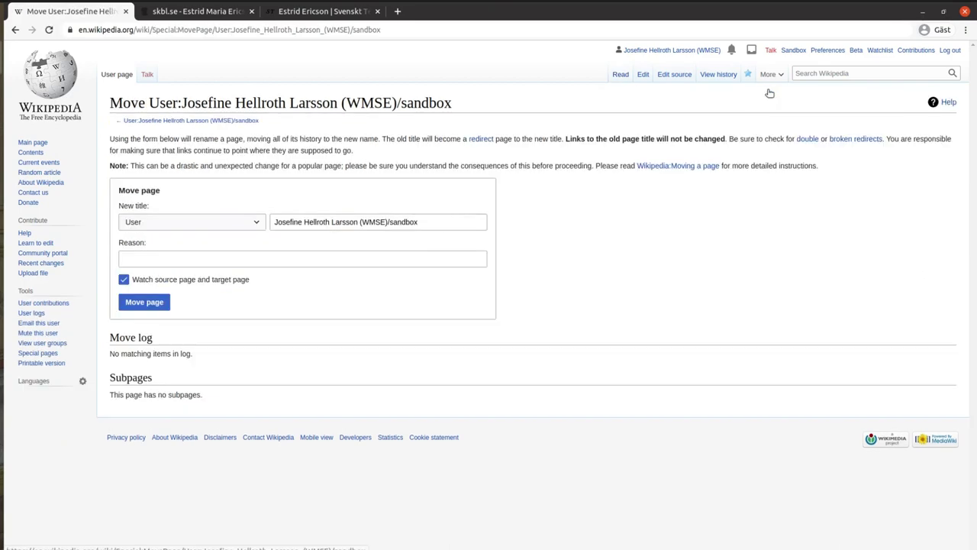
{"action": "left_click", "coordinate": [191, 224]}
{"action": "left_click", "coordinate": [174, 242]}
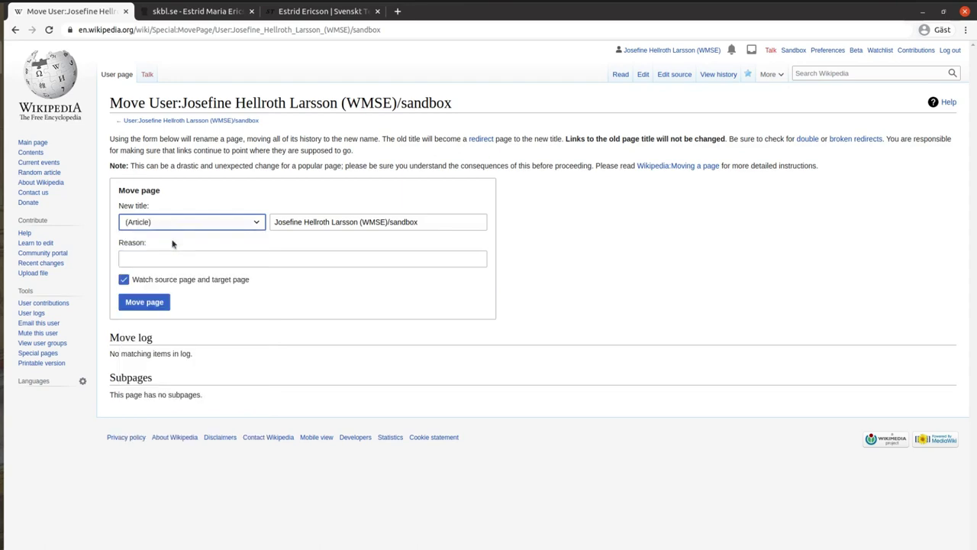
{"action": "triple_click", "coordinate": [286, 221]}
{"action": "type", "text": "Estrid Ericson"}
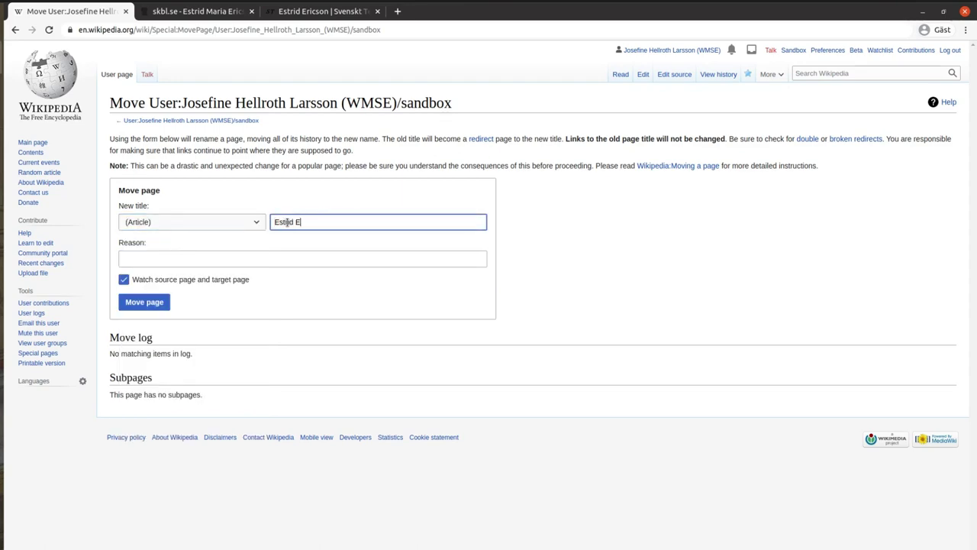
- Give "New article" as the reason for the page move
{"action": "left_click", "coordinate": [276, 258]}
{"action": "type", "text": "New "}
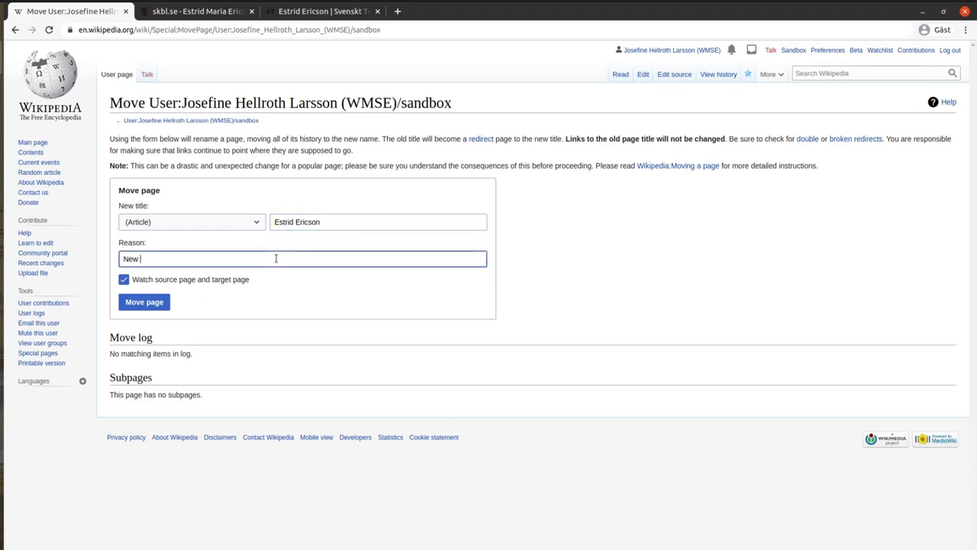
{"action": "type", "text": "article"}
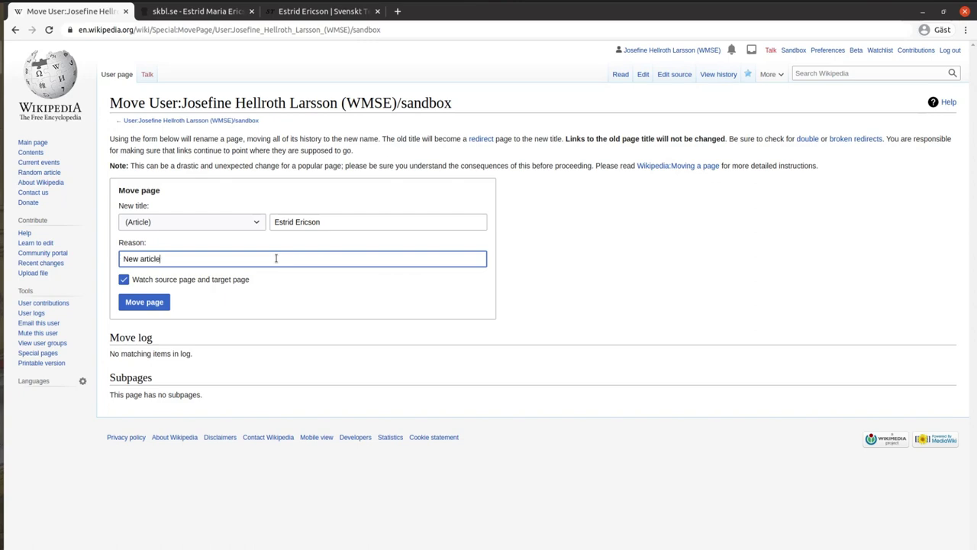